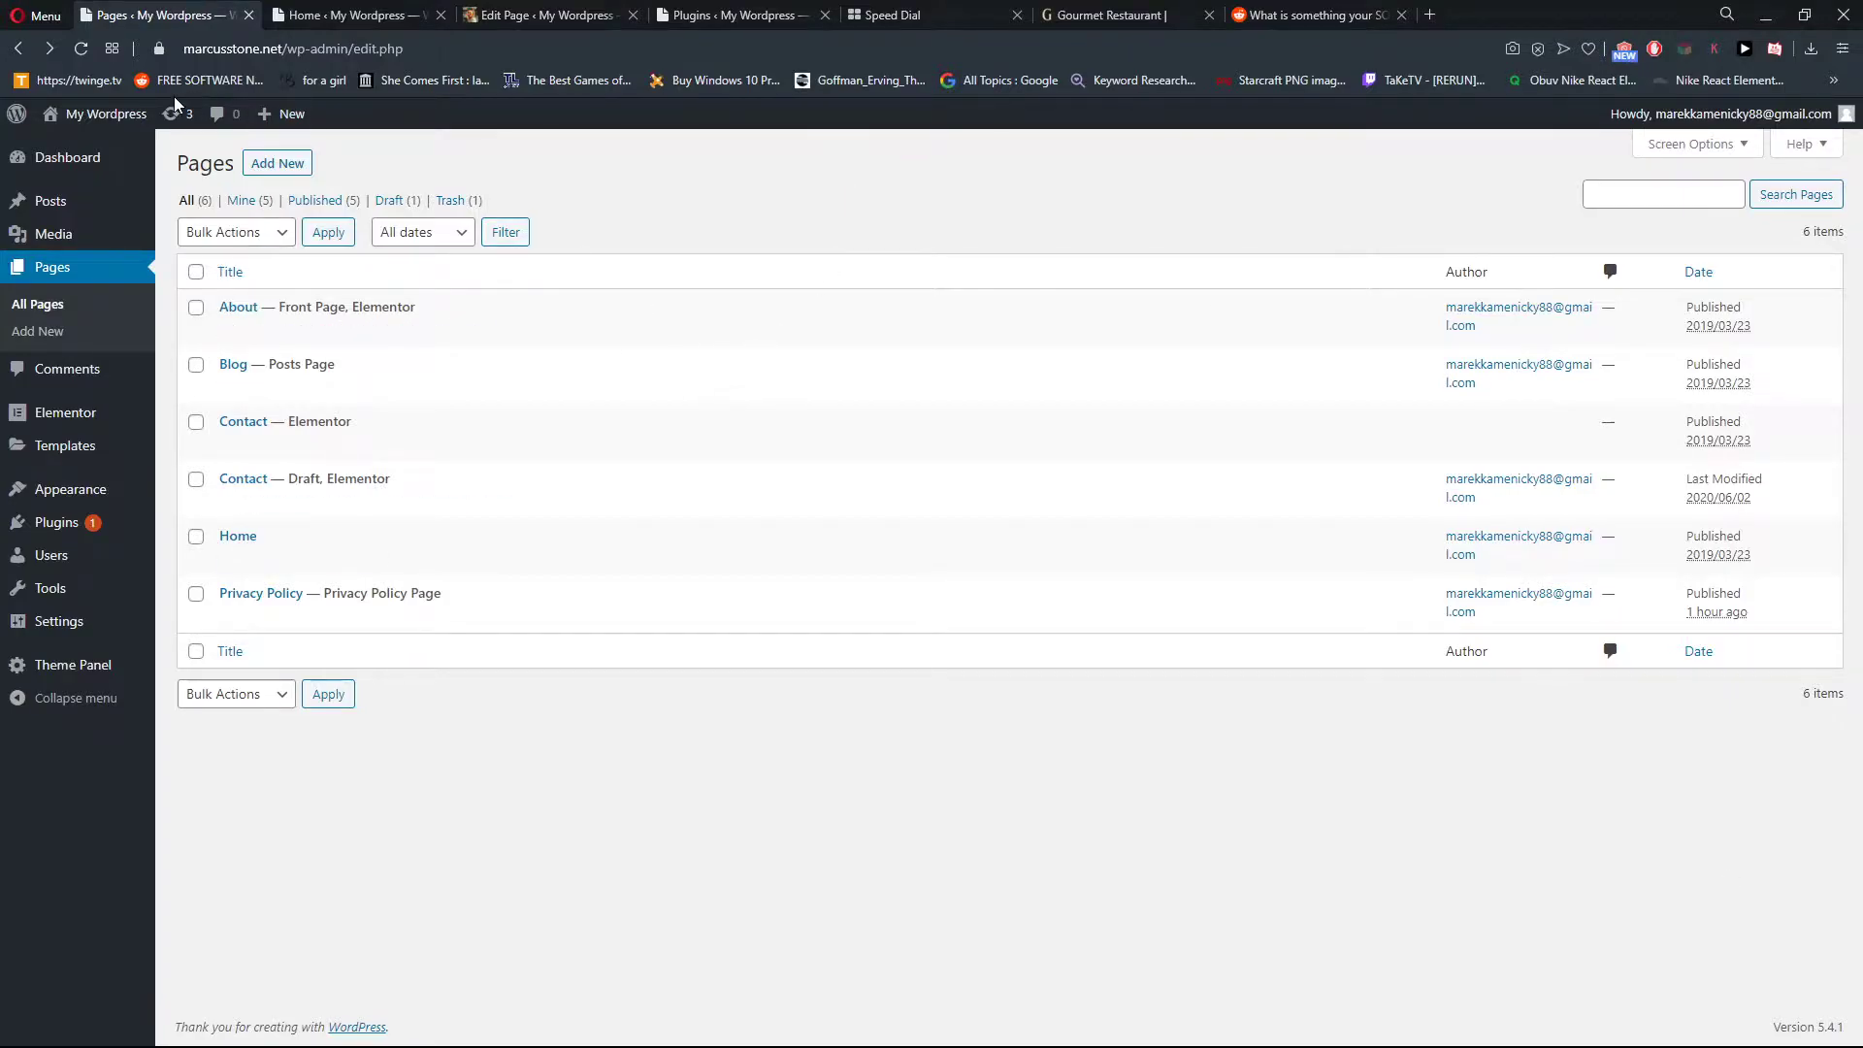
- Save the Home page's Quick Edit settings from the Pages list, then open Home in the block editor
{"action": "left_click", "coordinate": [68, 157]}
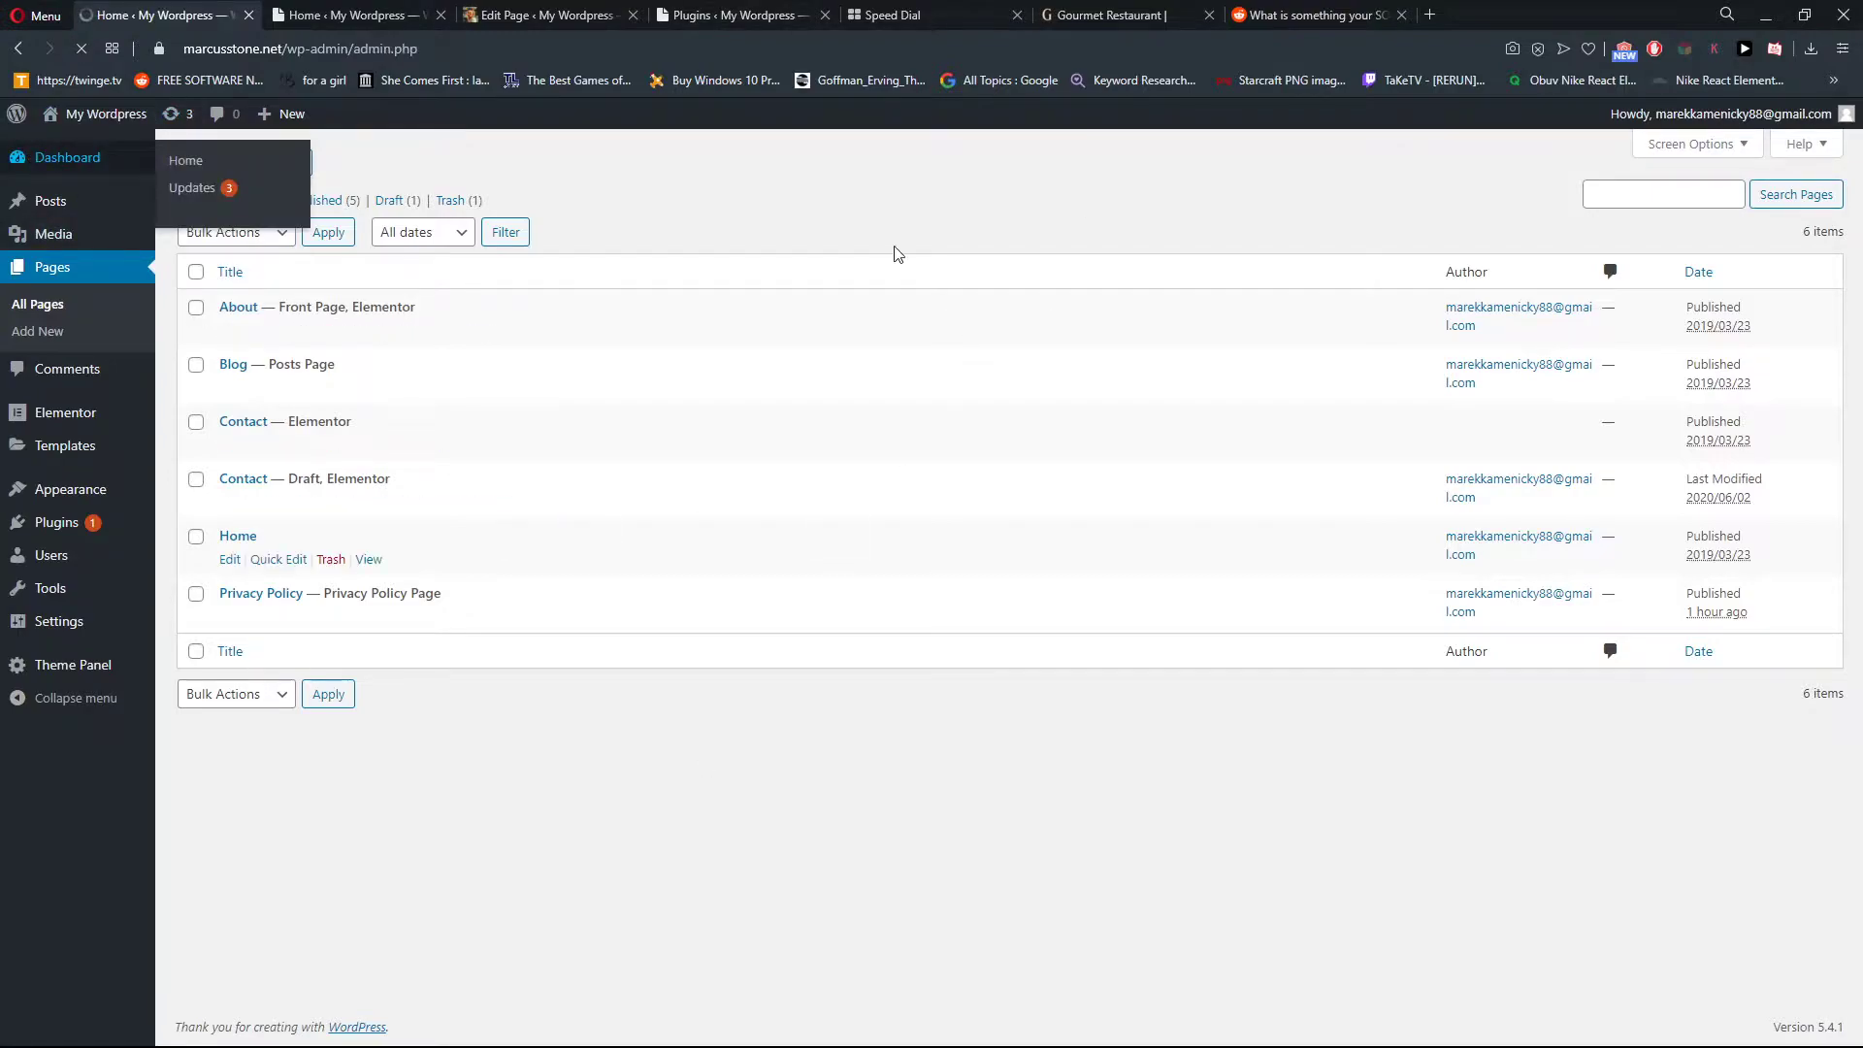
{"action": "left_click", "coordinate": [75, 375]}
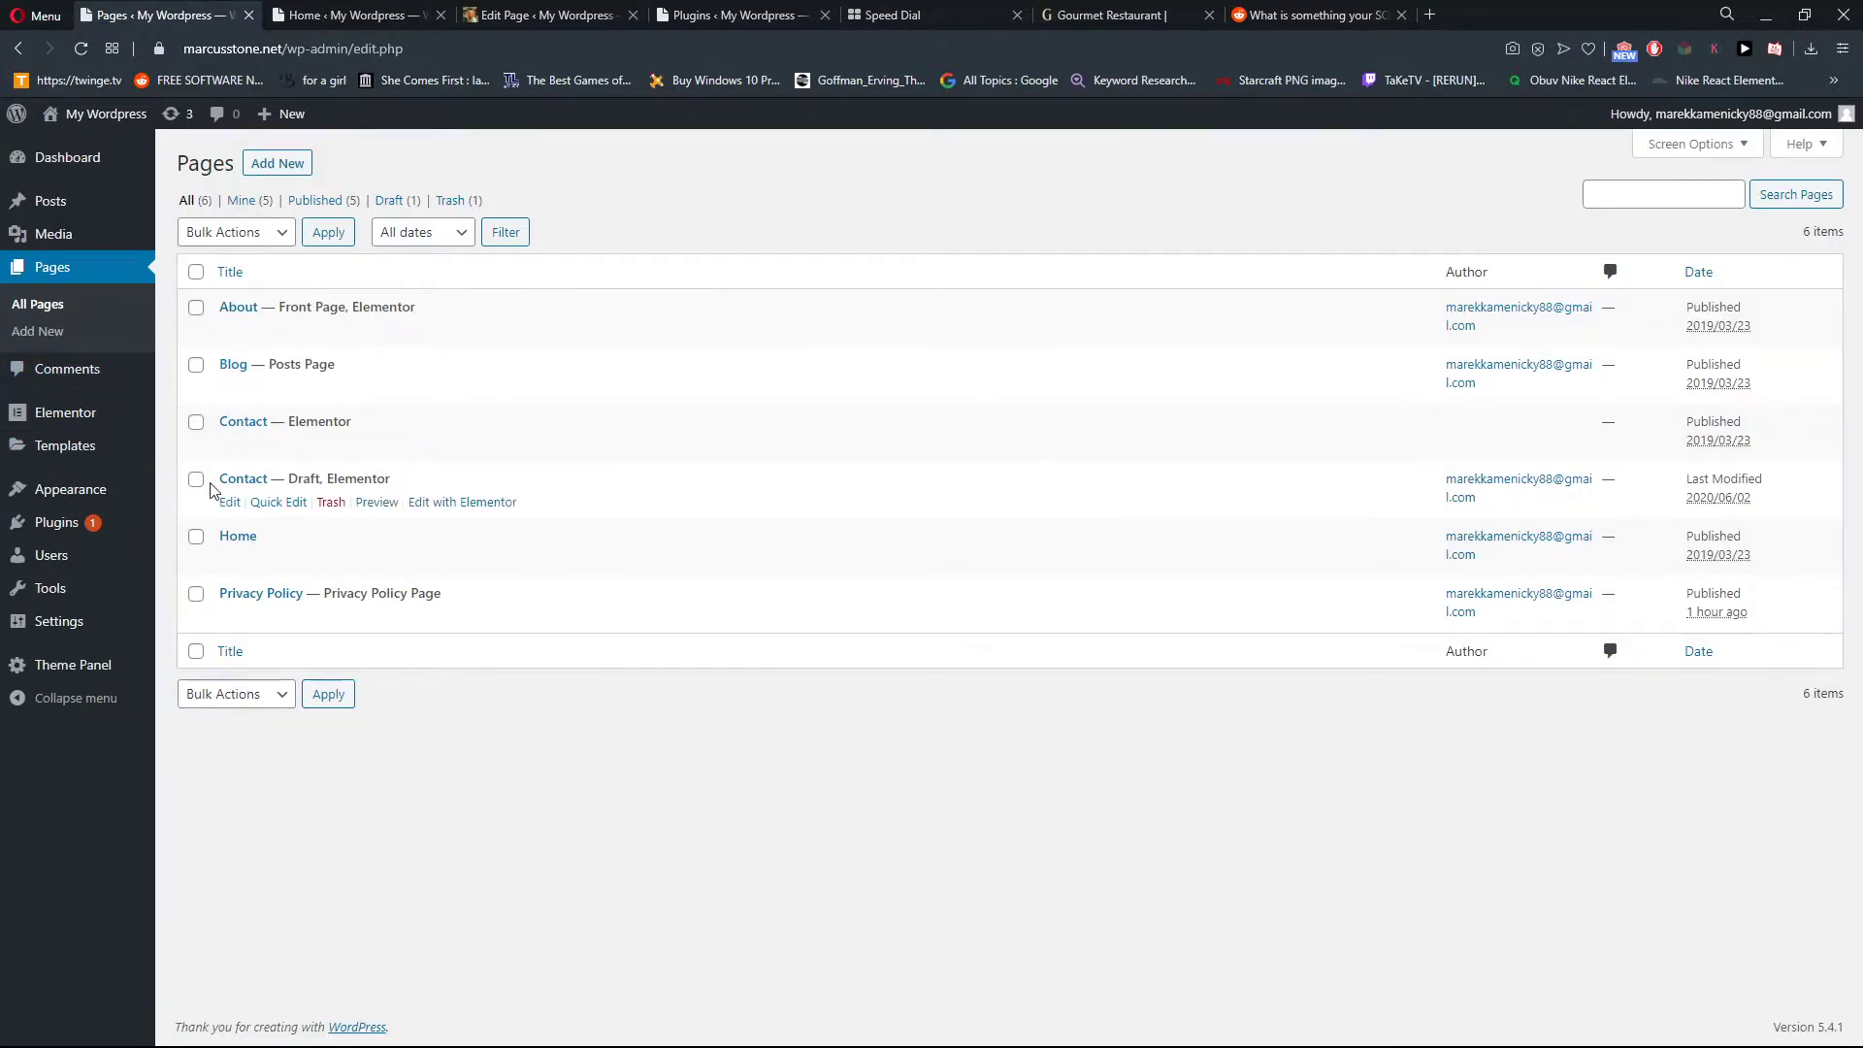
{"action": "mouse_move", "coordinate": [237, 540]}
{"action": "left_click", "coordinate": [264, 561]}
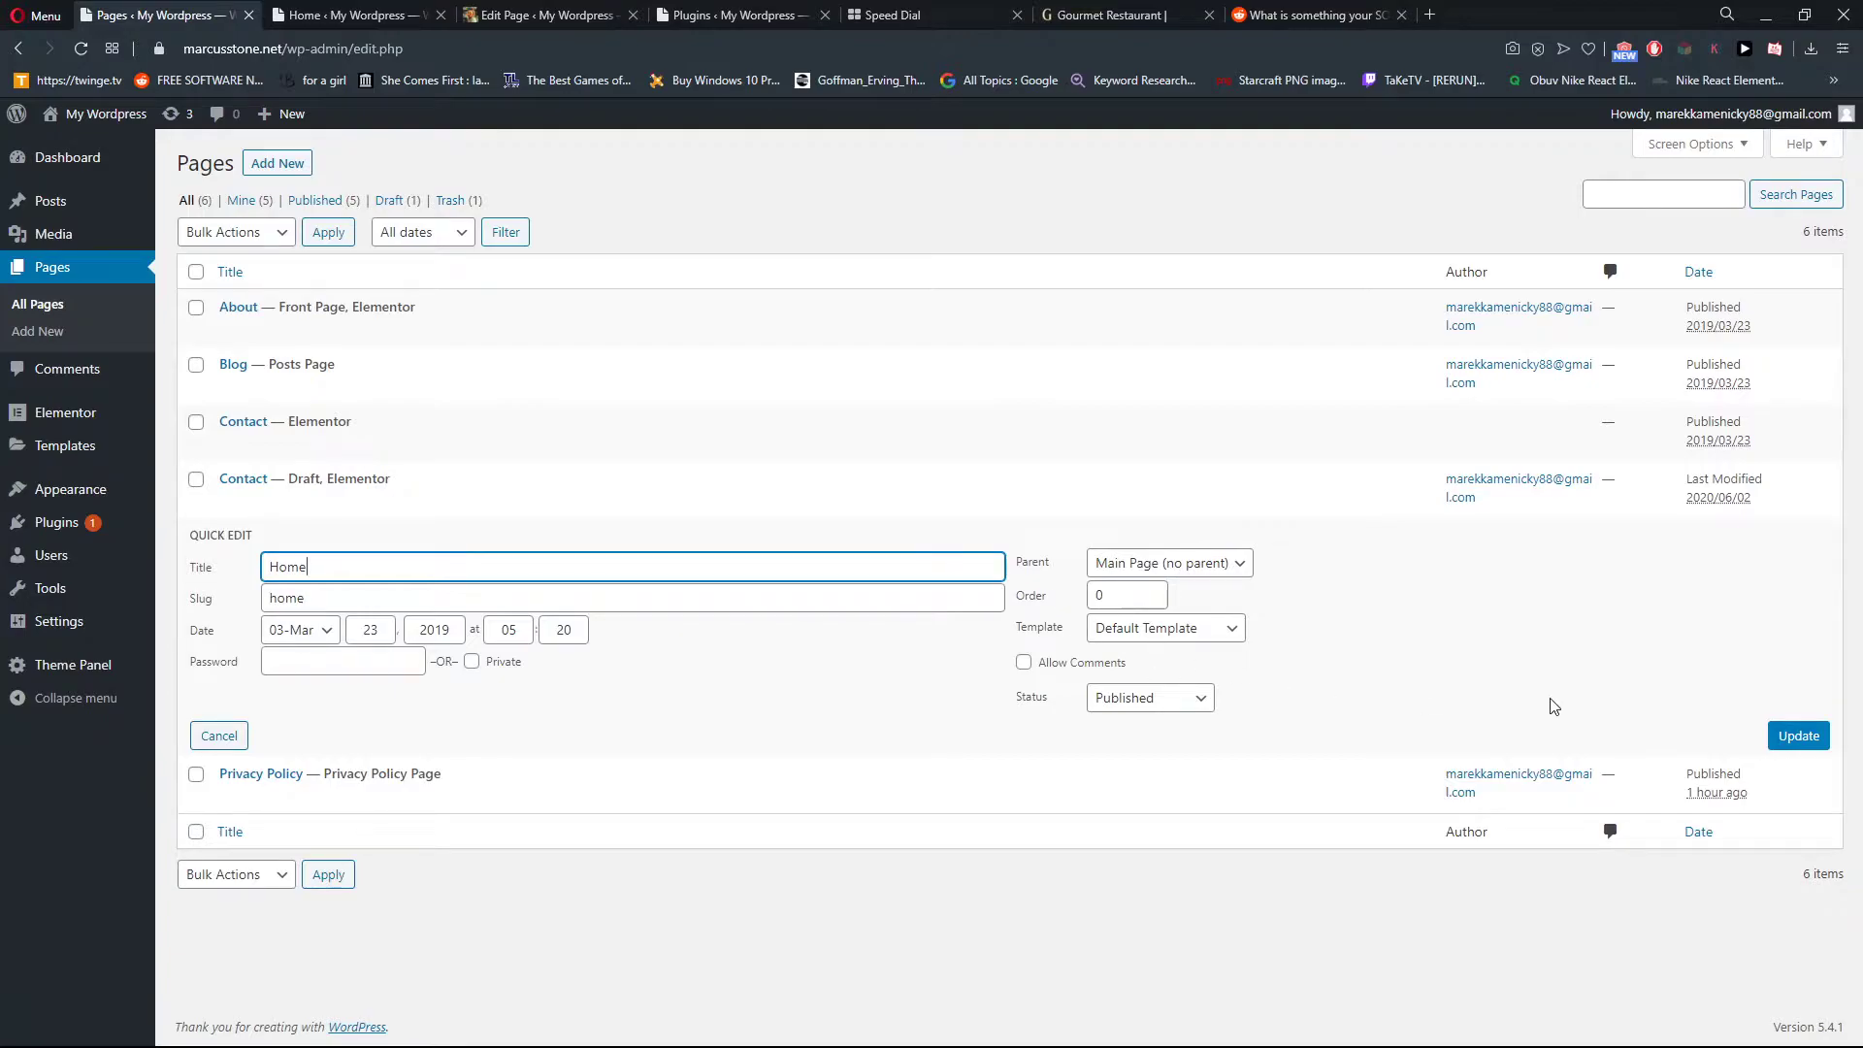
{"action": "left_click", "coordinate": [1805, 734]}
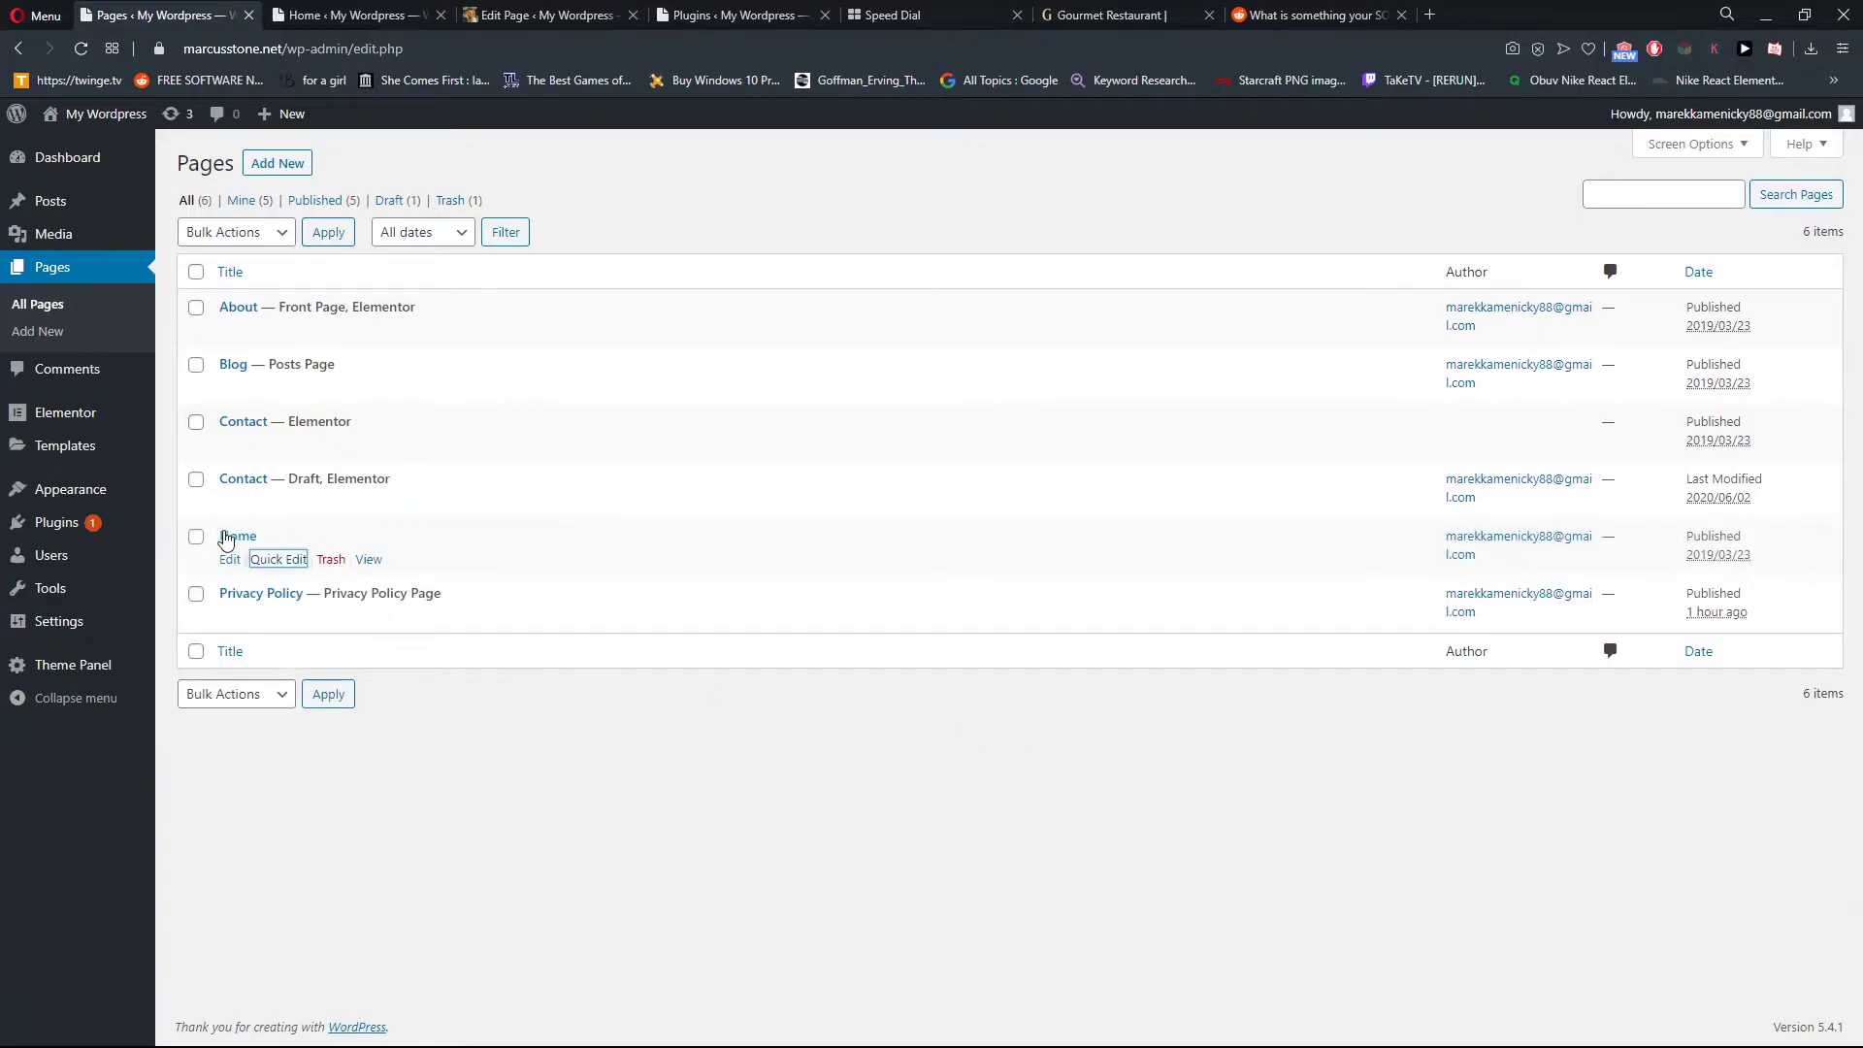
{"action": "left_click", "coordinate": [232, 542]}
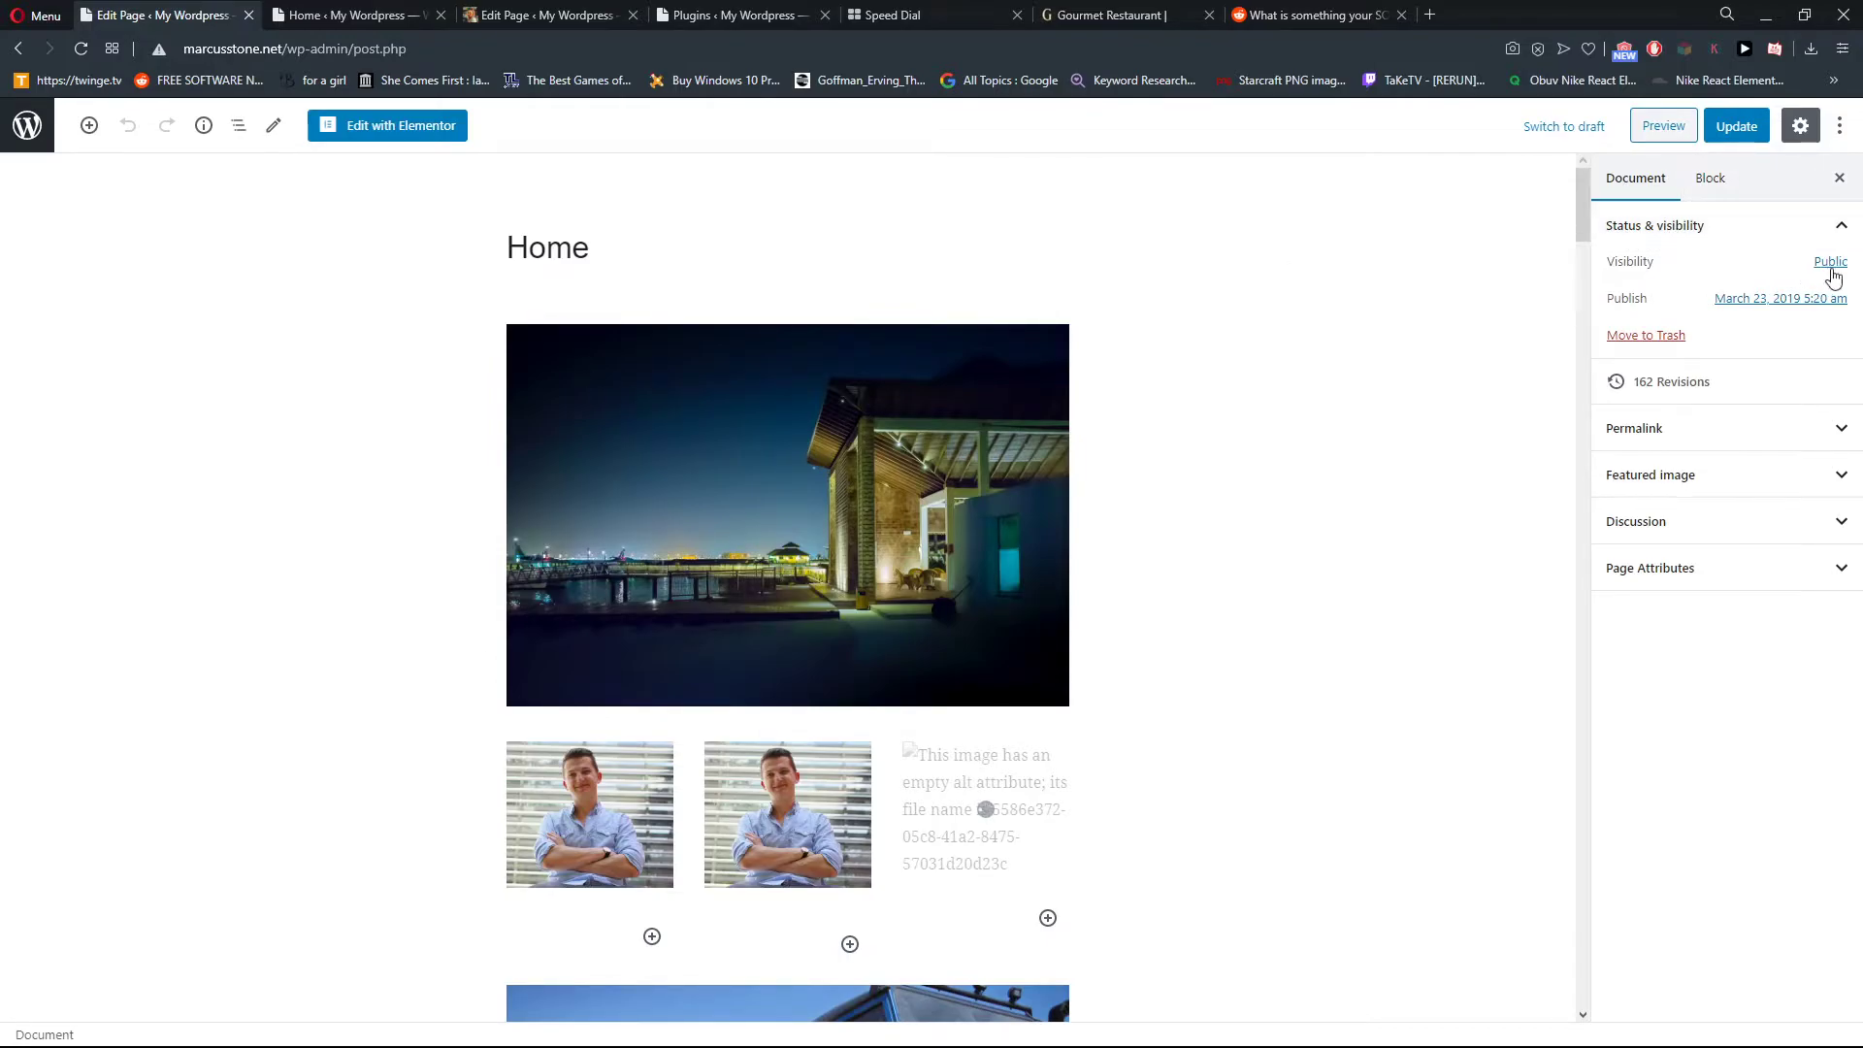
- Change the Home page's visibility from Public to Private in the Document sidebar
{"action": "left_click", "coordinate": [1812, 237]}
{"action": "left_click", "coordinate": [1819, 265]}
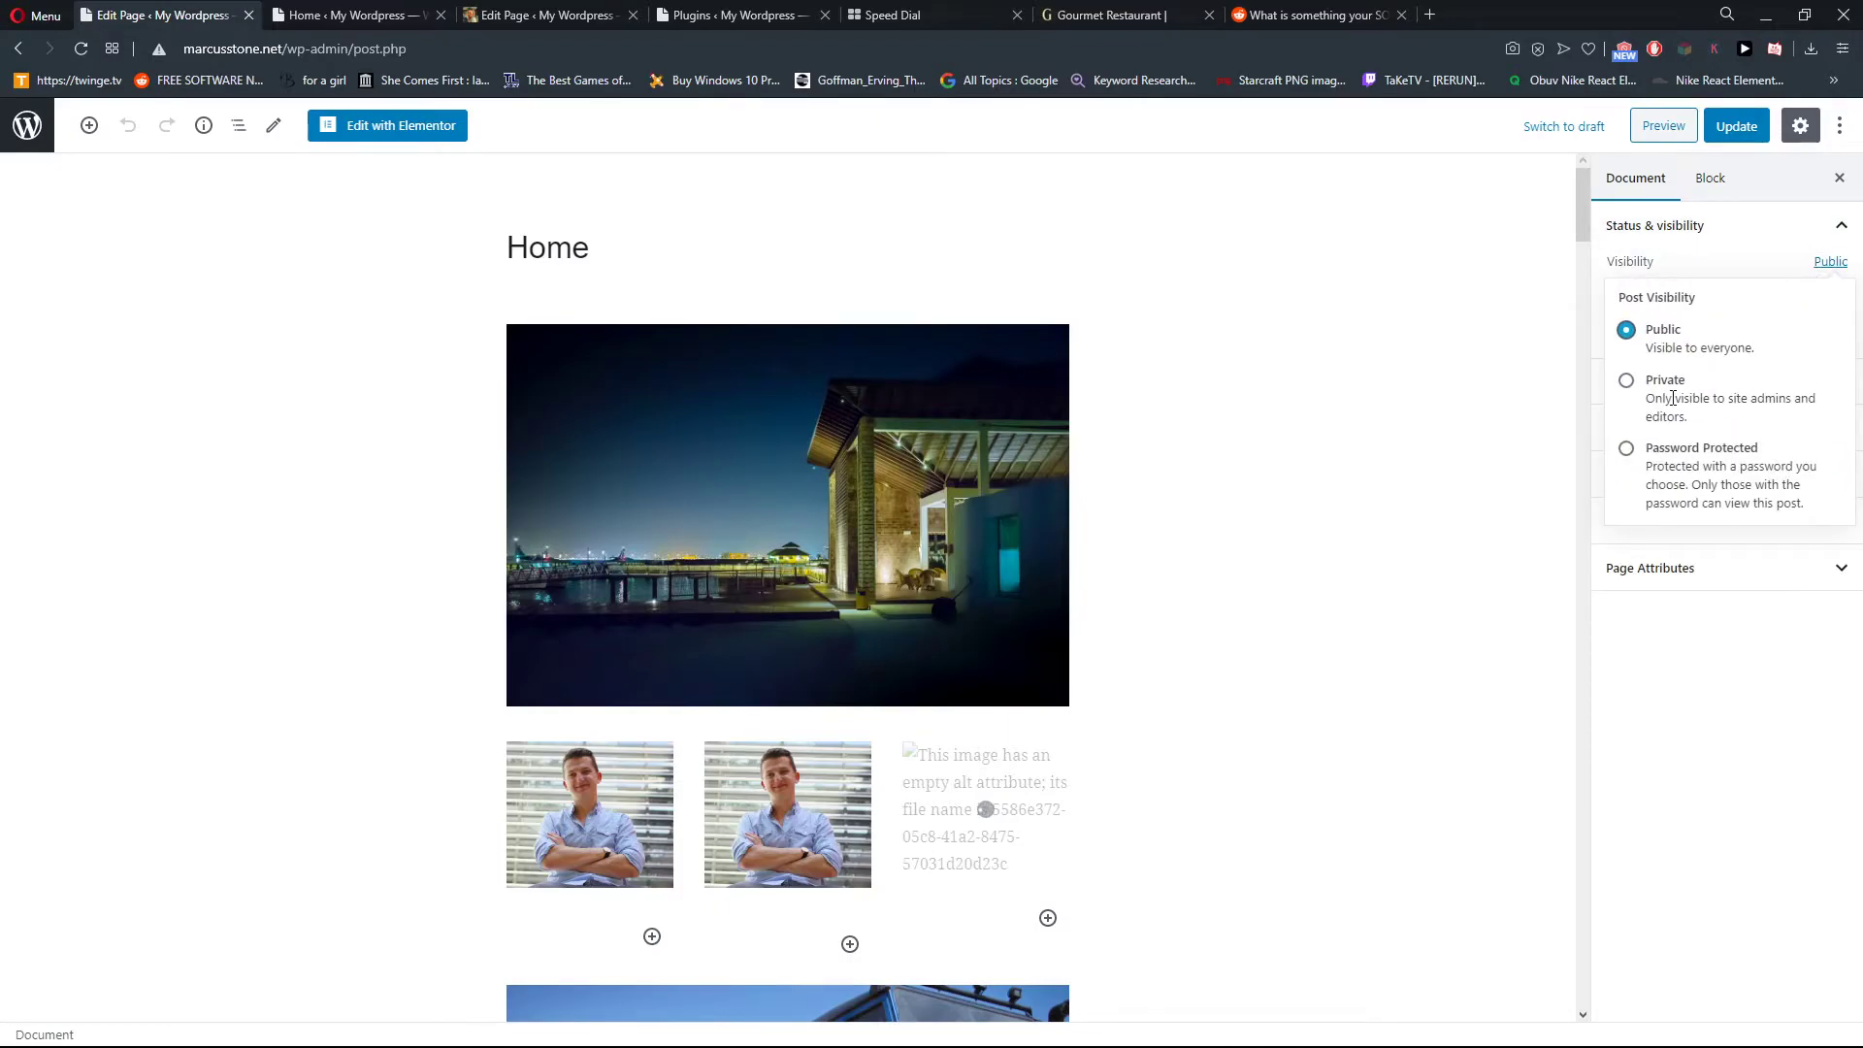
{"action": "left_click", "coordinate": [1625, 381]}
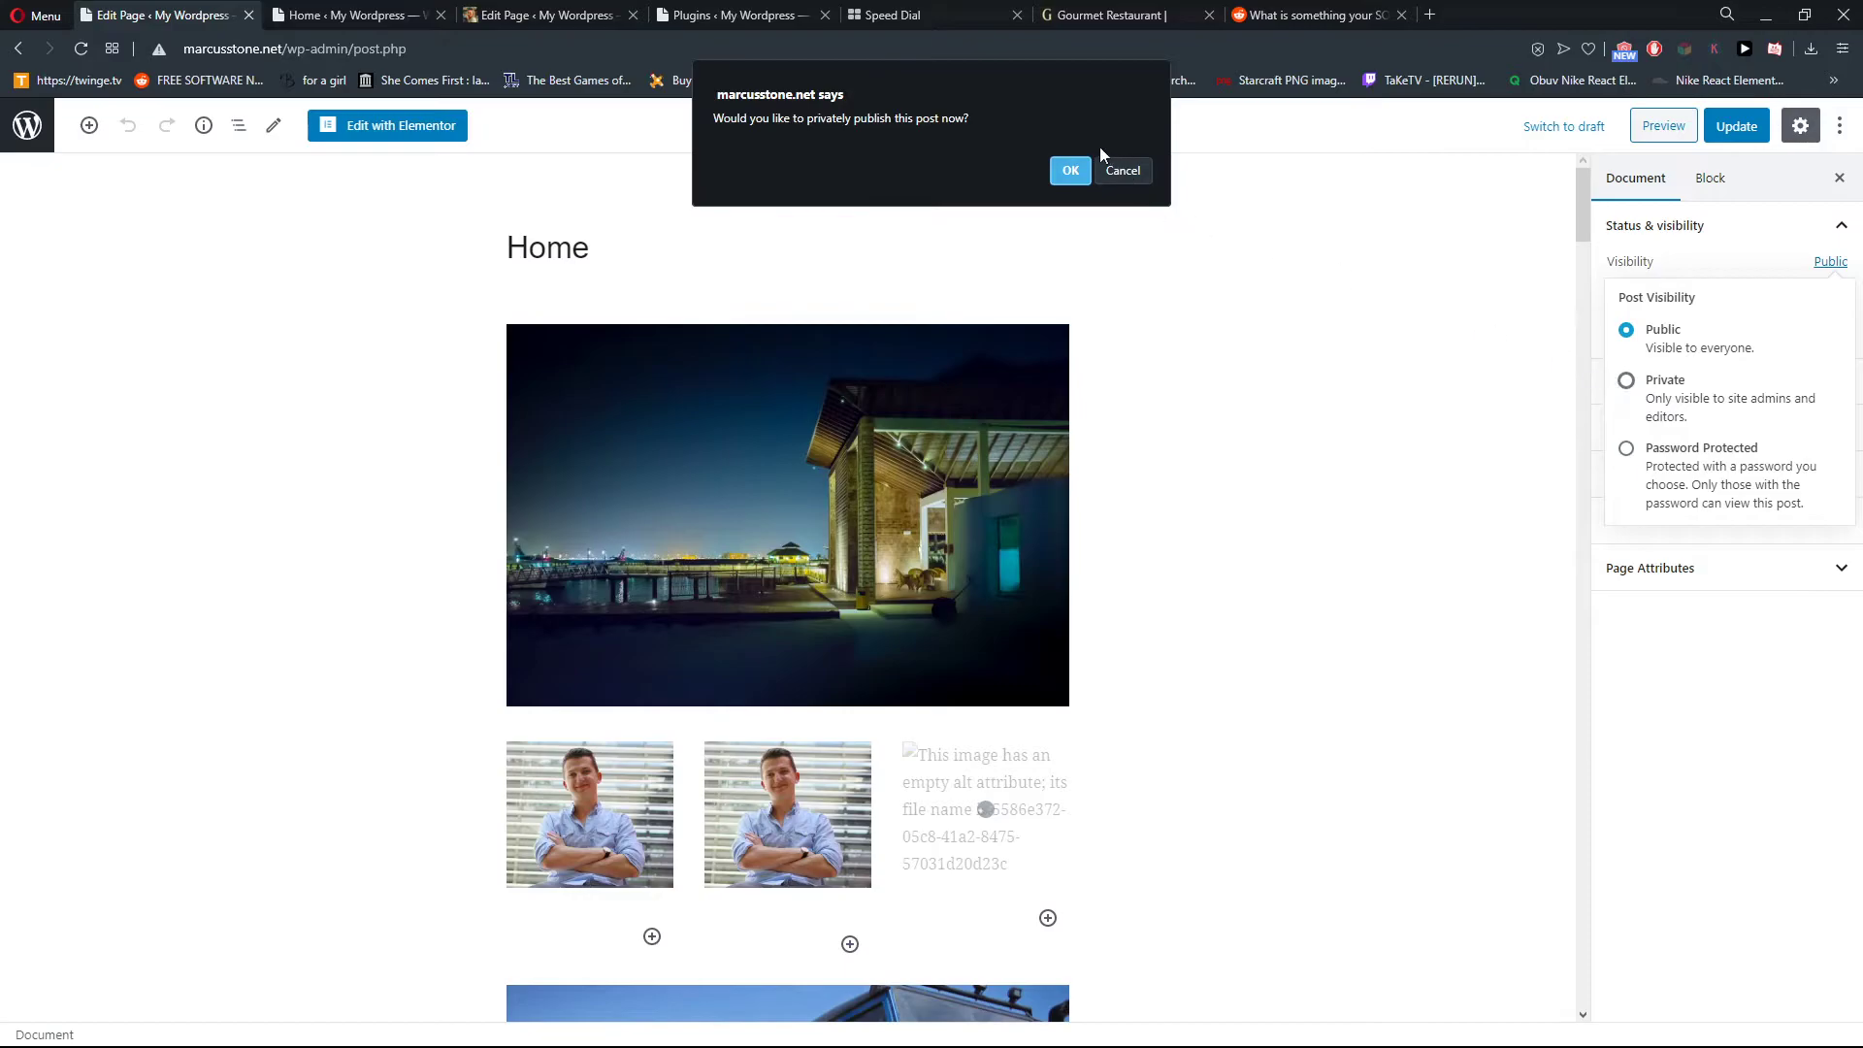
- Confirm private publishing of Home, then switch its visibility from Private back to Public
{"action": "left_click", "coordinate": [1069, 175]}
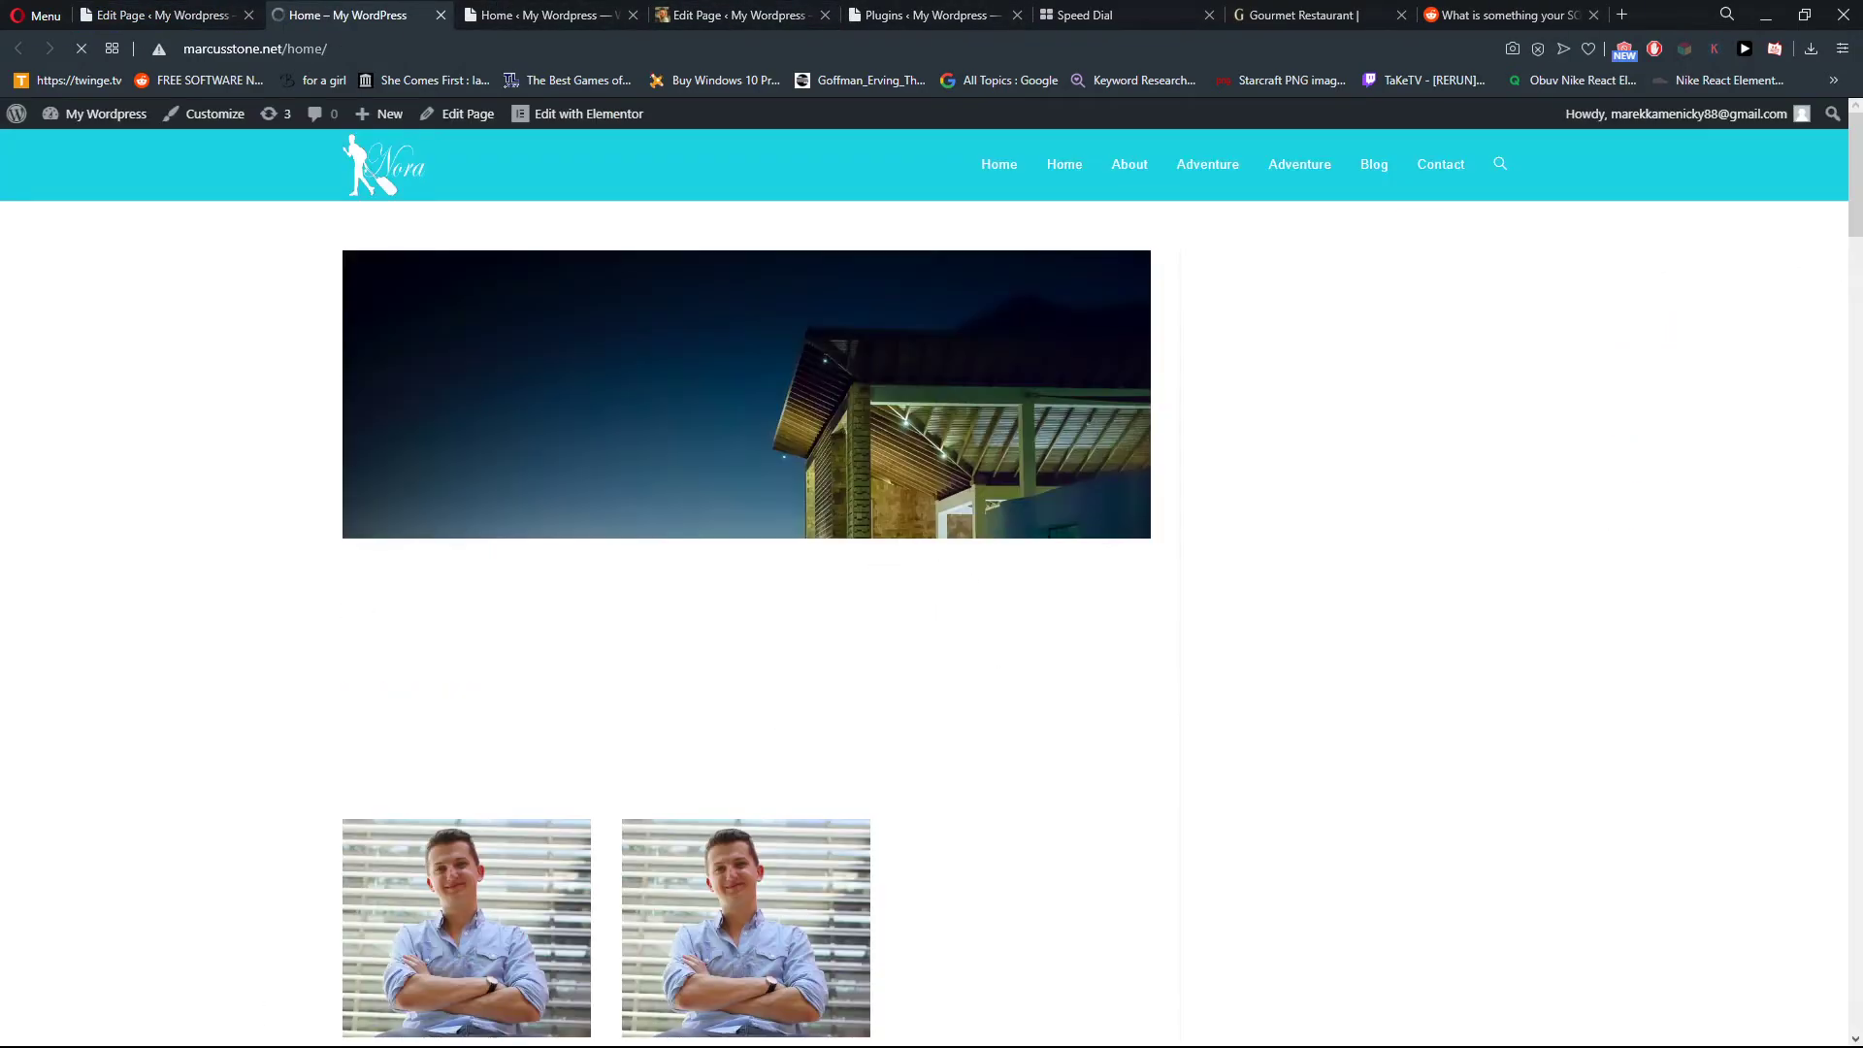
{"action": "left_click", "coordinate": [161, 16]}
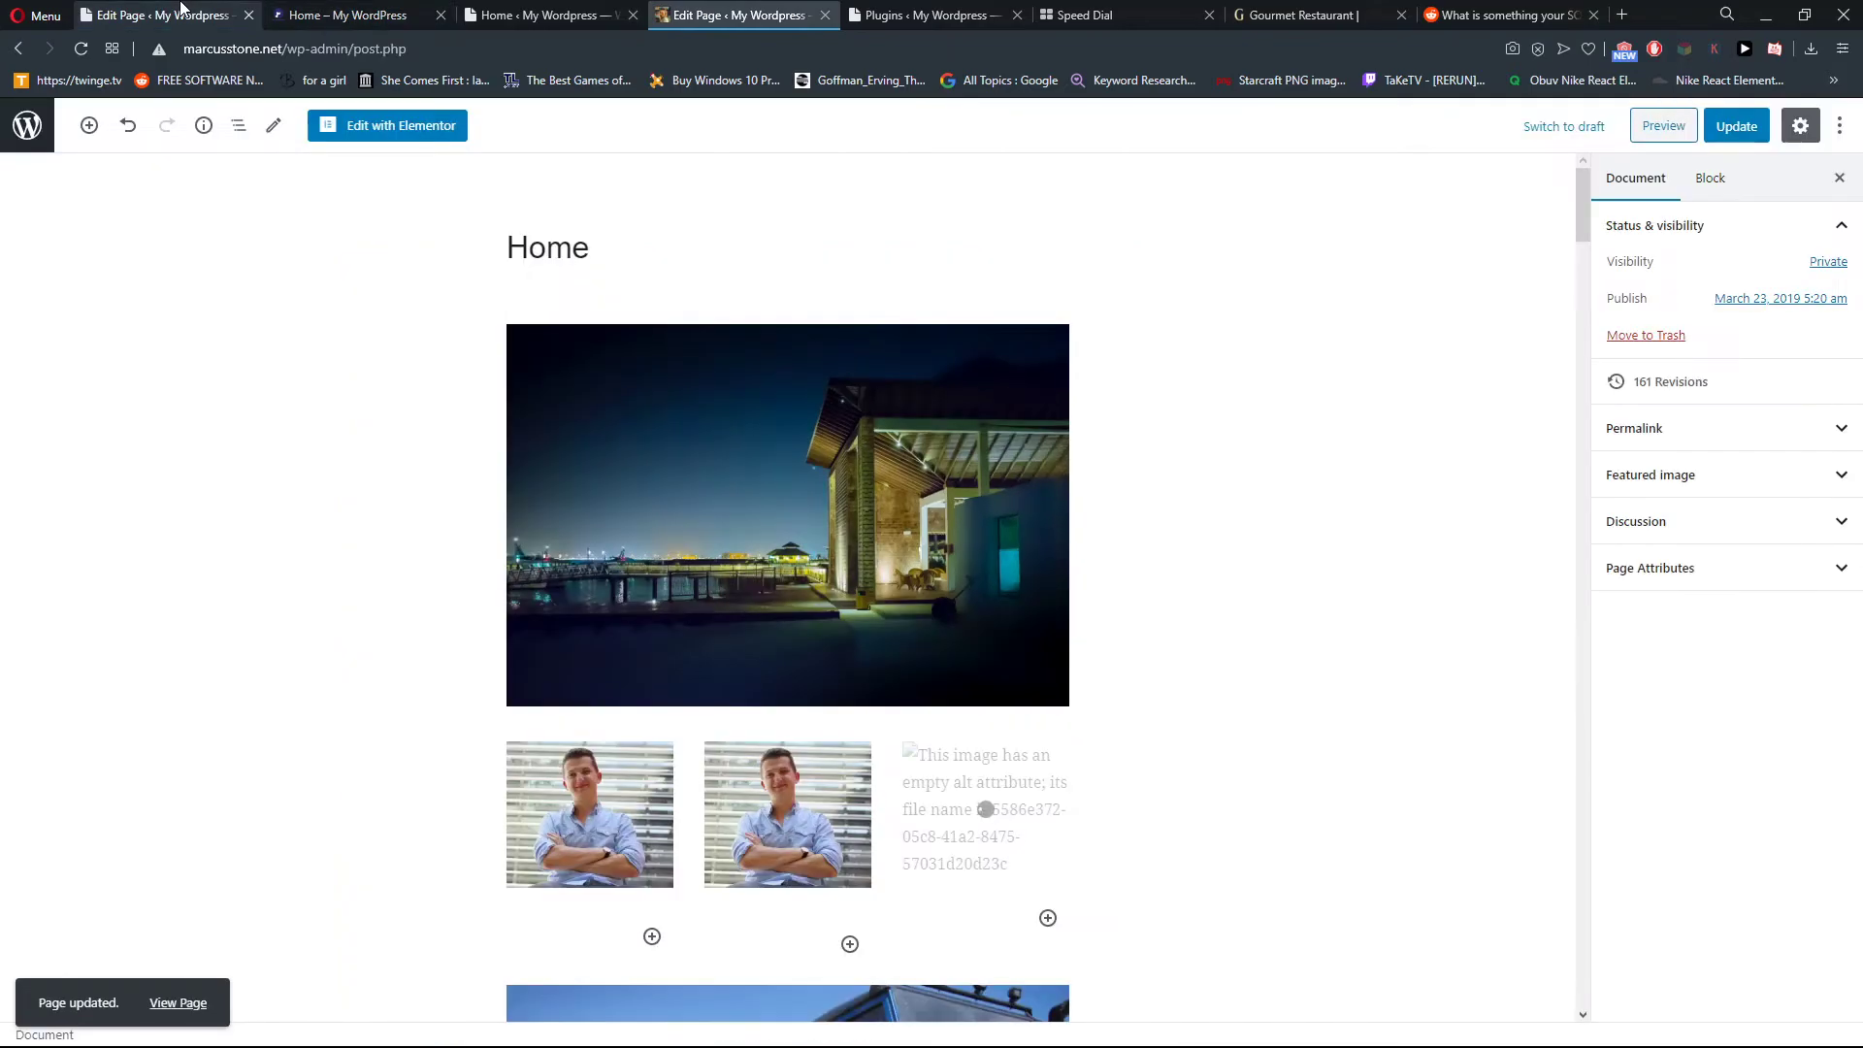
{"action": "left_click", "coordinate": [1826, 265]}
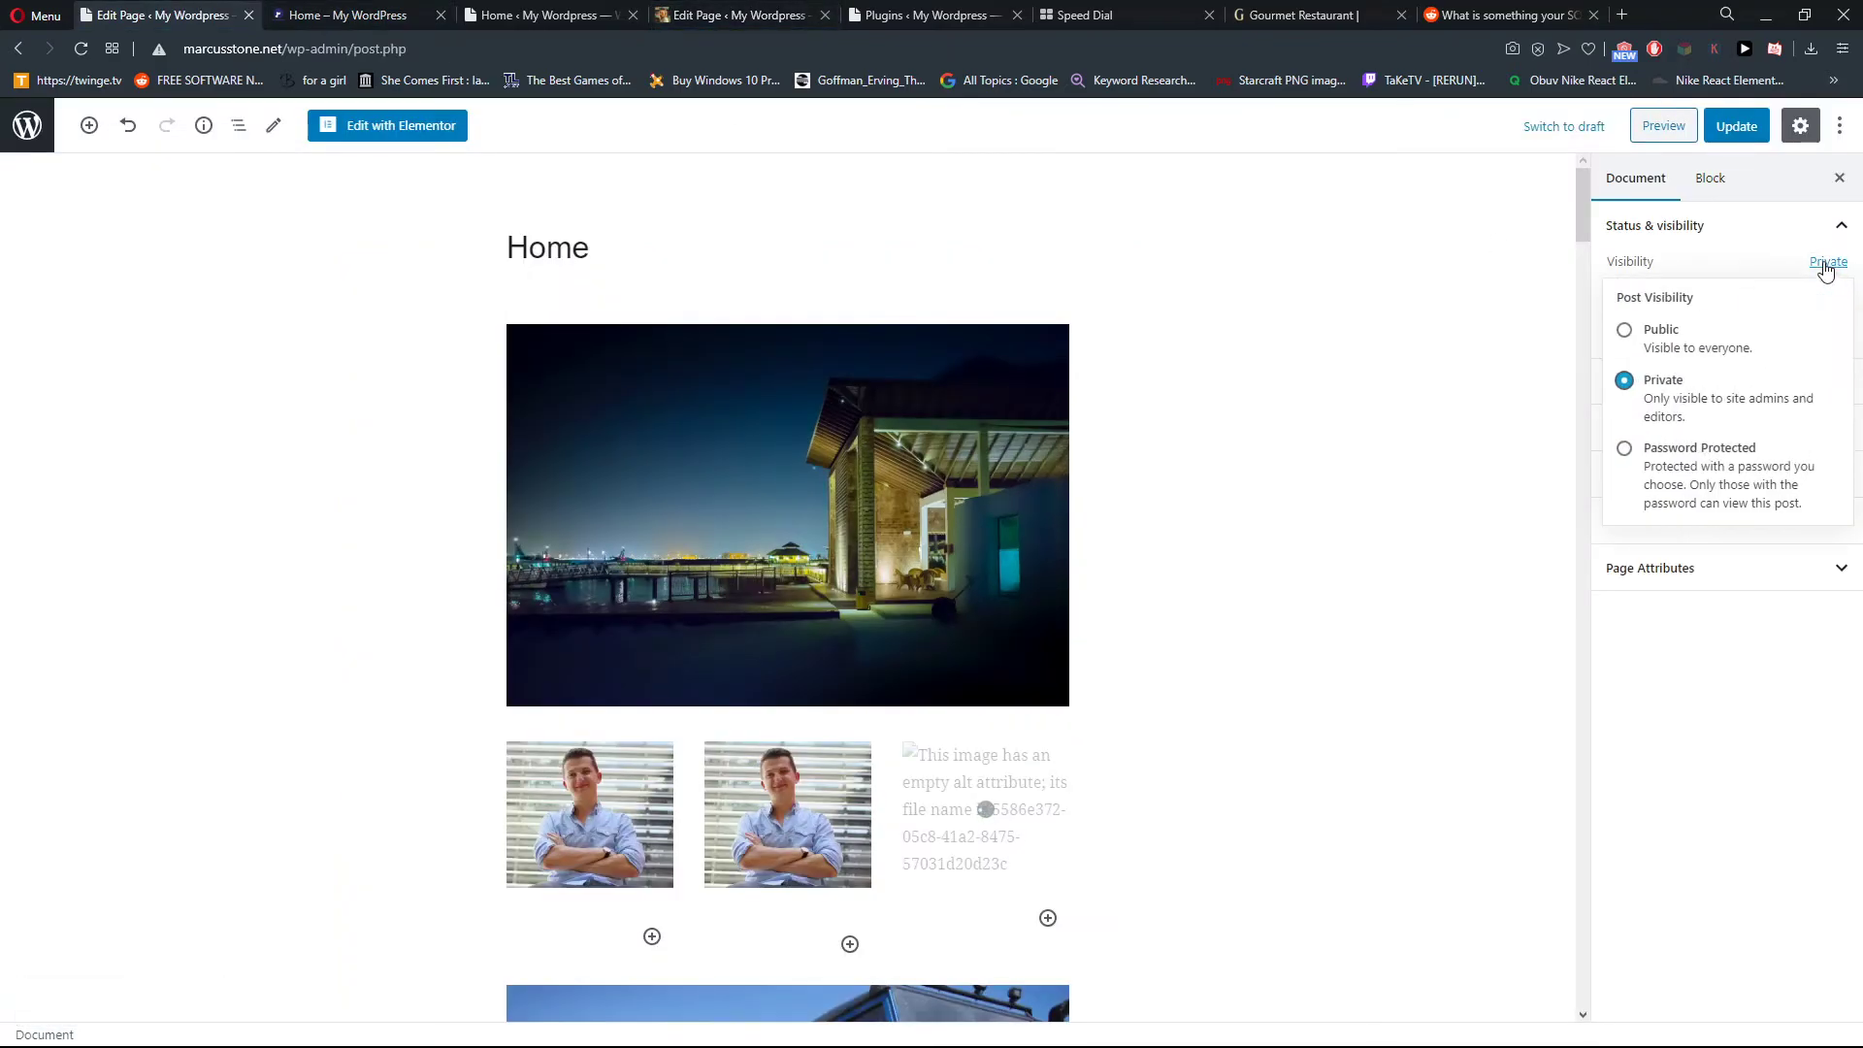
{"action": "left_click", "coordinate": [1670, 345]}
{"action": "left_click", "coordinate": [1508, 452]}
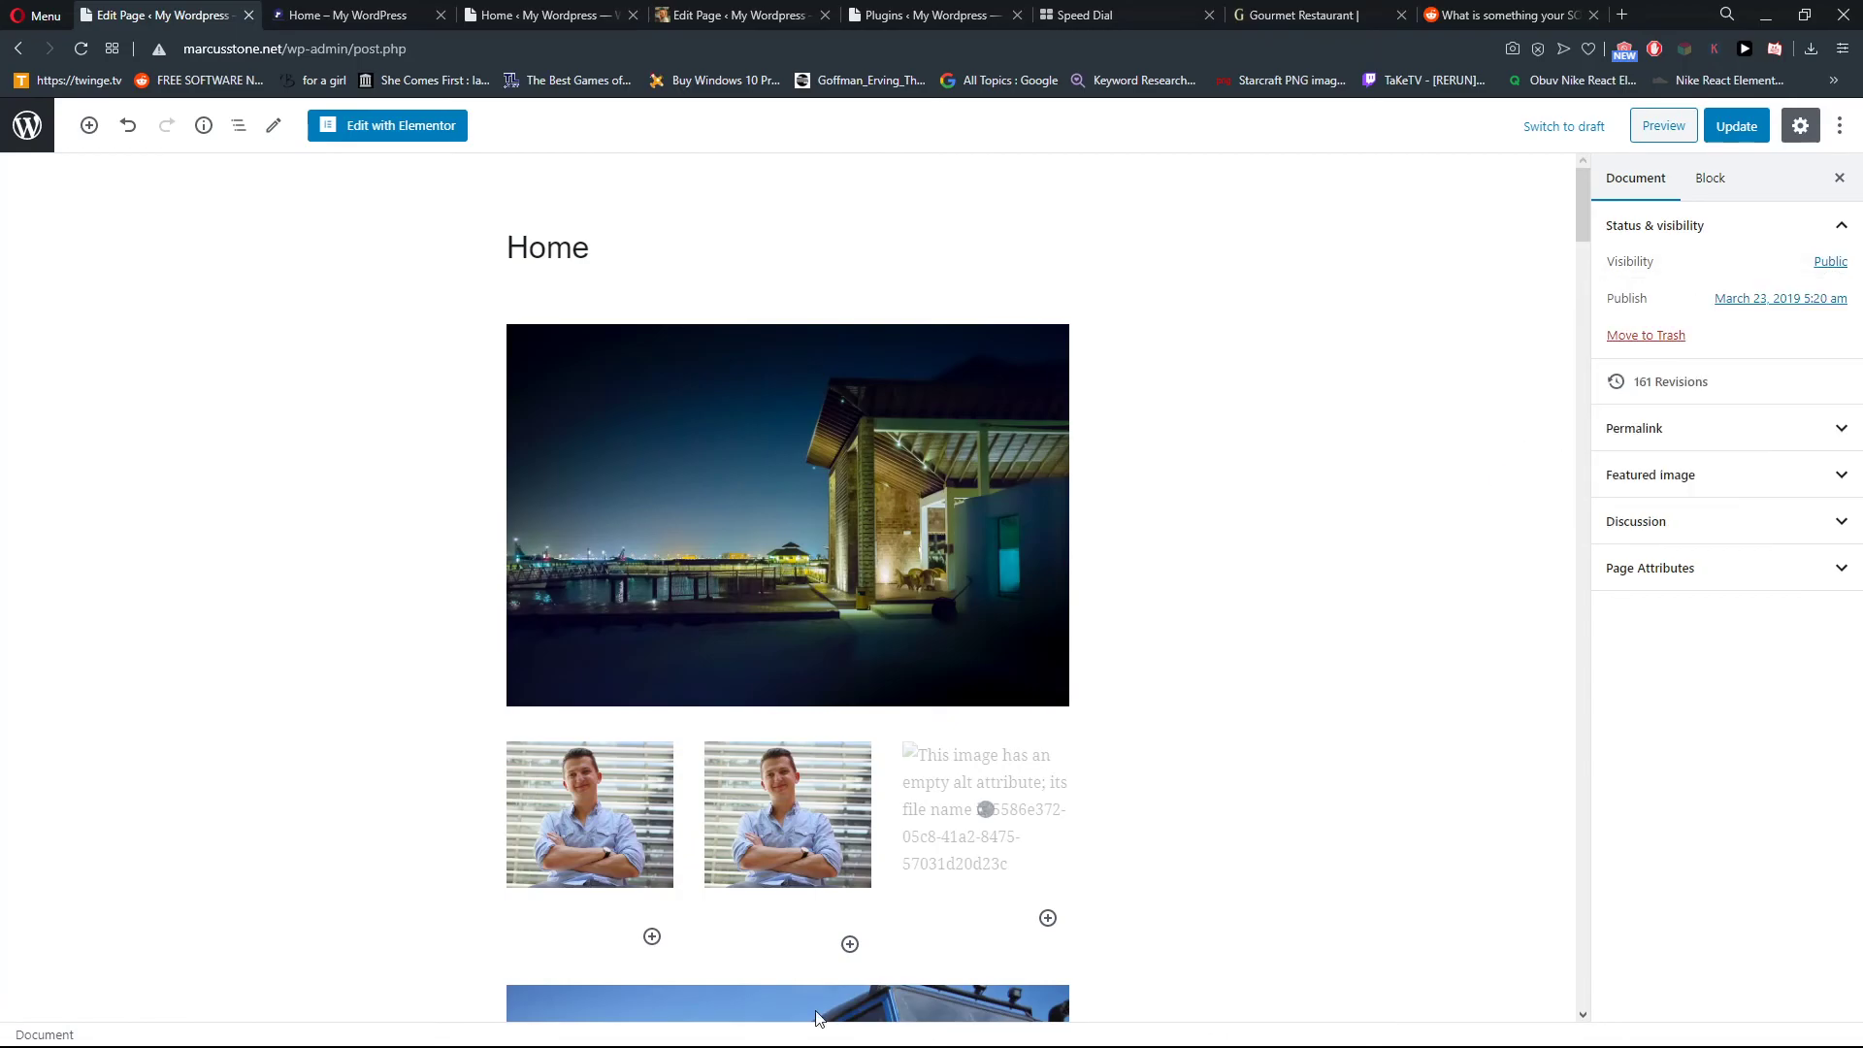